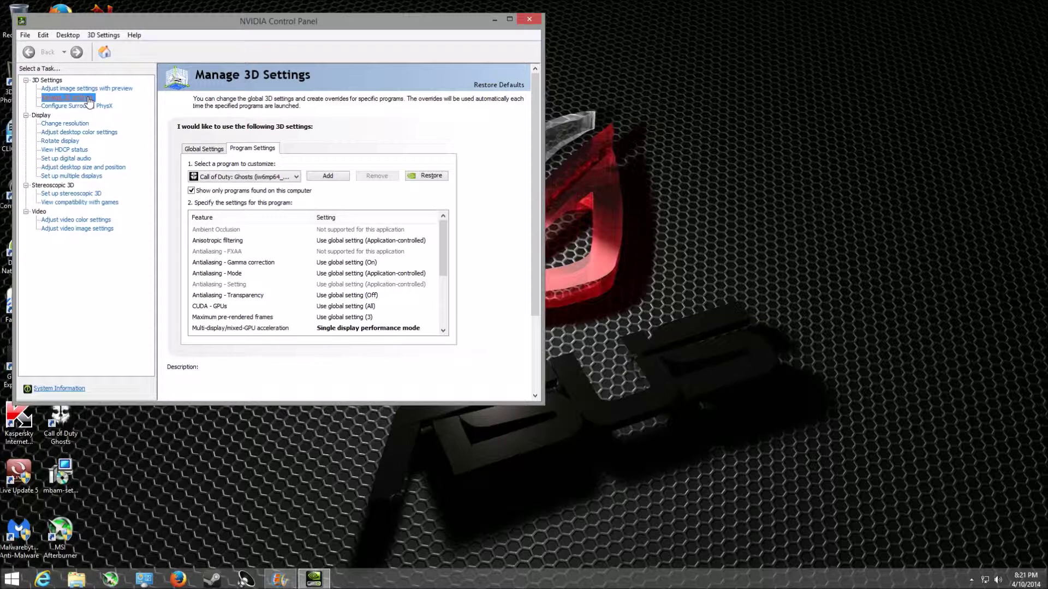
Examine the global 3D settings, including texture filtering, threaded optimization, triple buffering and vertical sync
click(297, 177)
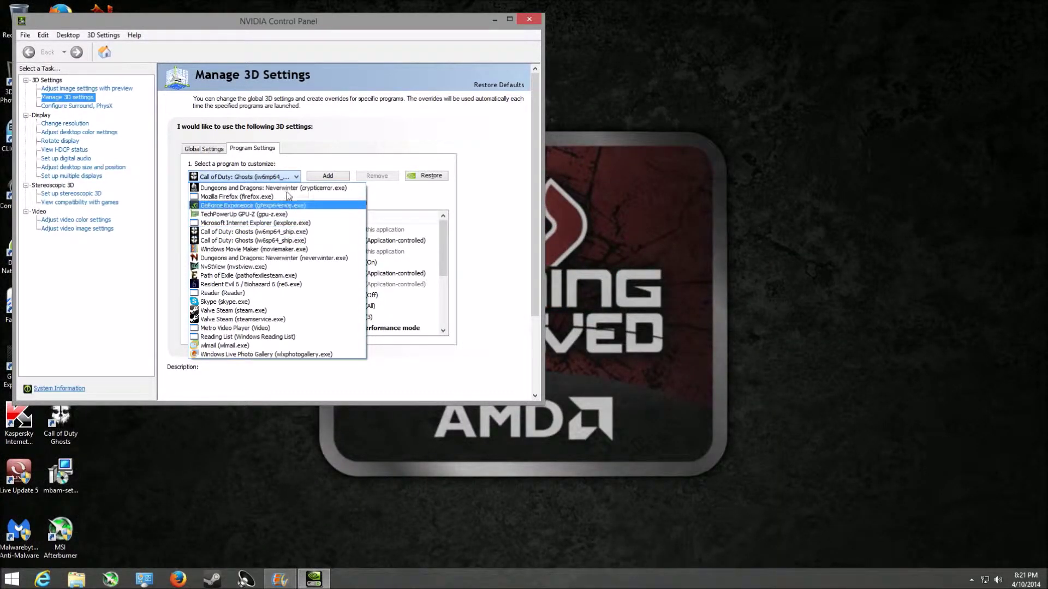
click(211, 151)
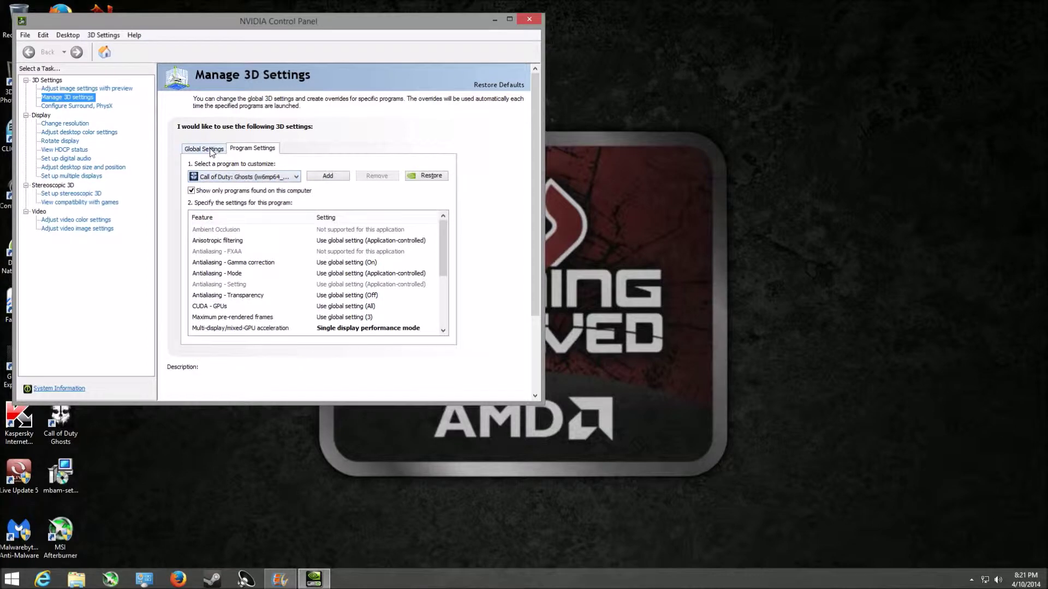
click(211, 151)
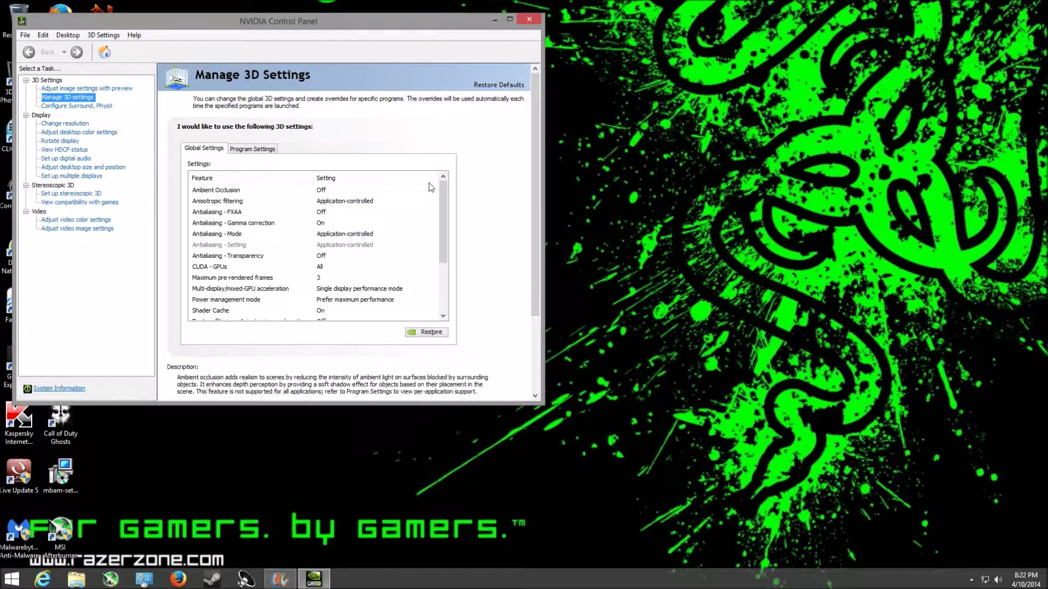
drag(447, 188, 291, 250)
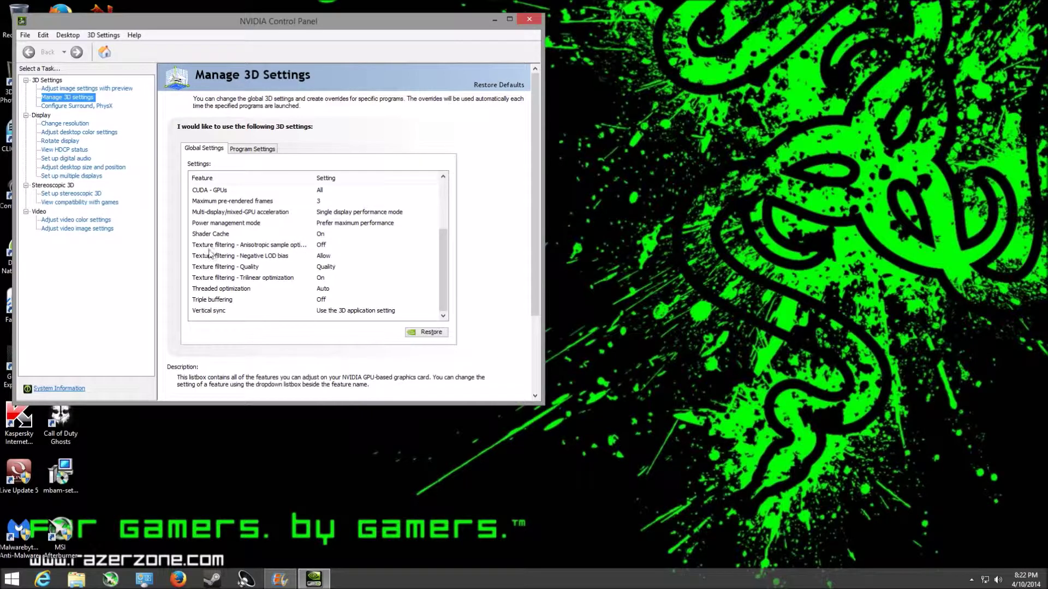
mouse_move(252, 256)
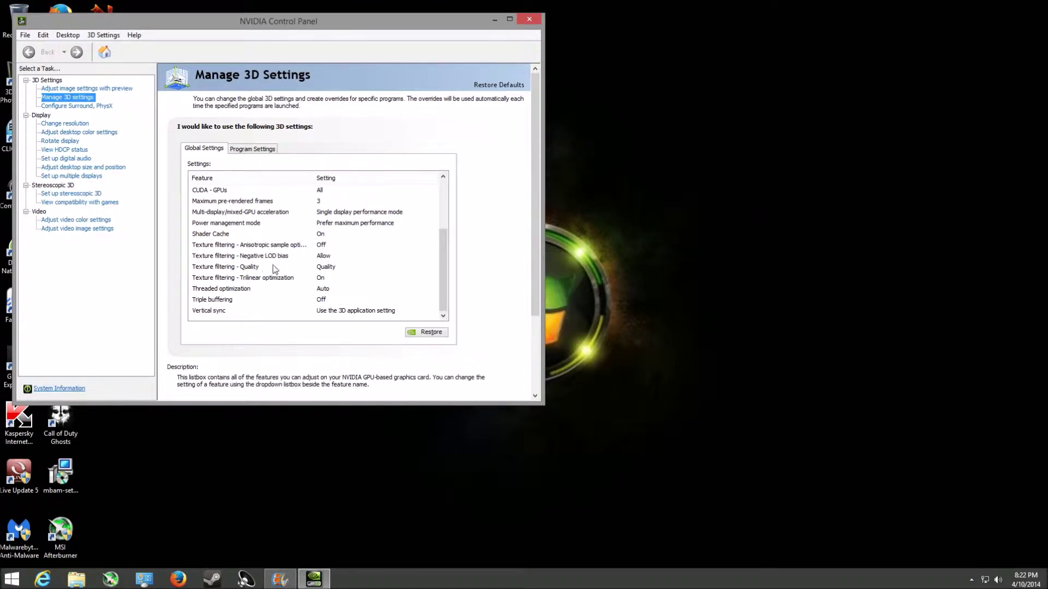
mouse_move(200, 280)
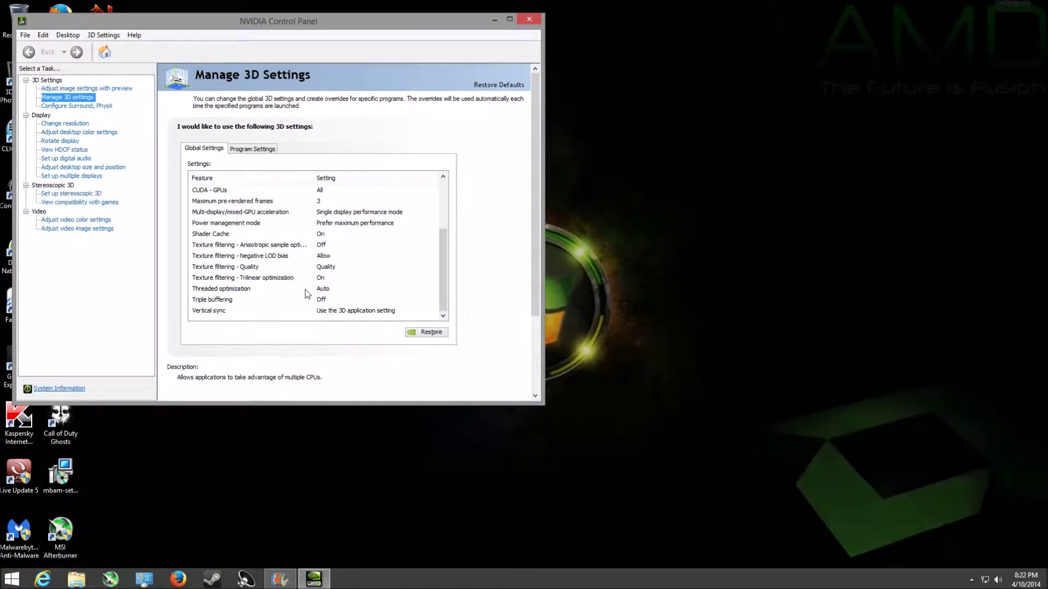
mouse_move(203, 303)
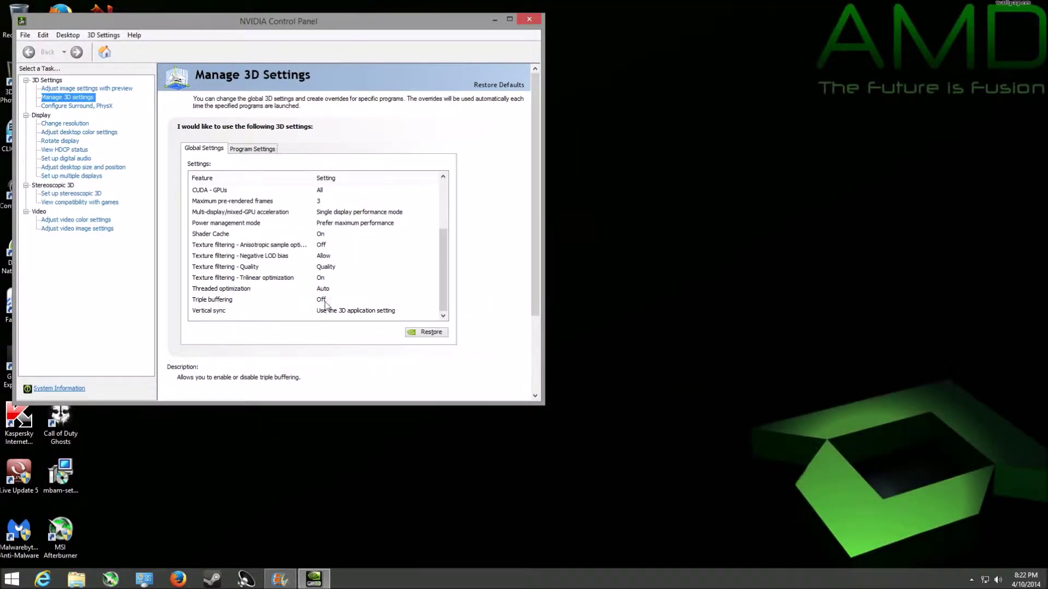
mouse_move(268, 307)
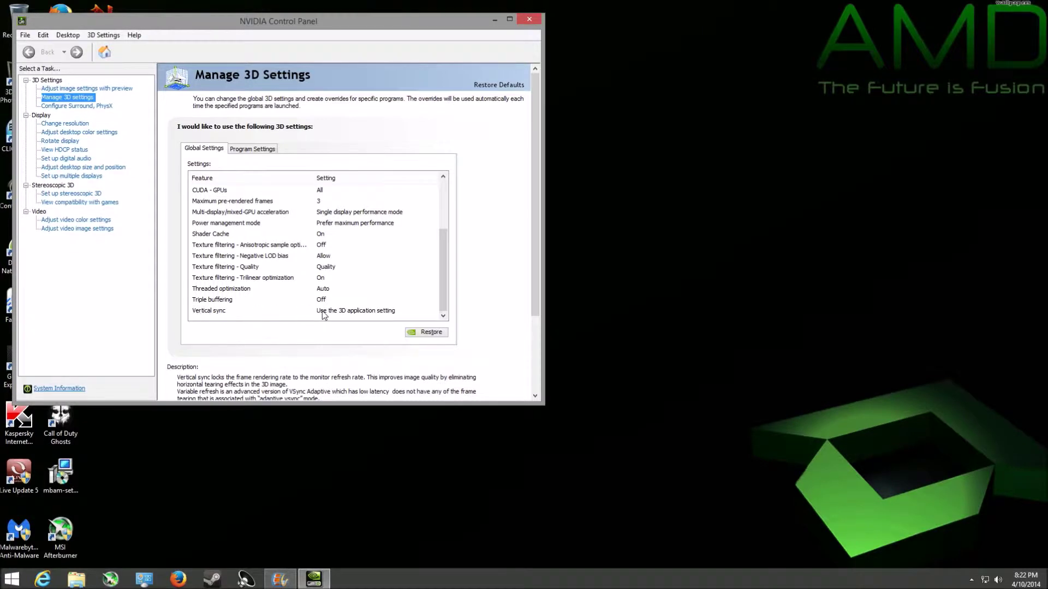
Read the usage descriptions for threaded optimization, shader cache and power management mode, and close NVIDIA Control Panel
drag(536, 227, 536, 305)
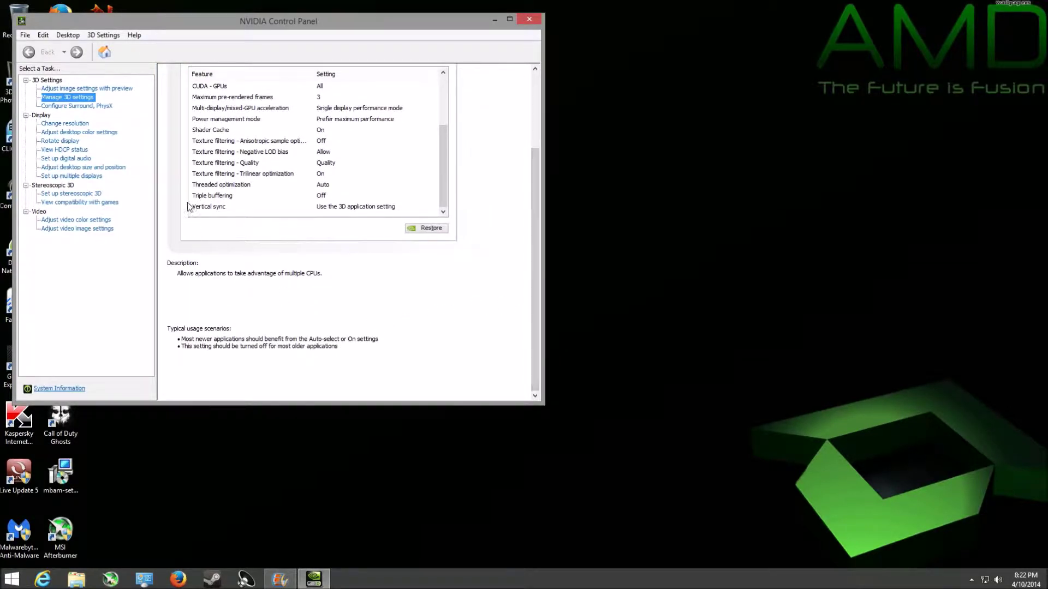
mouse_move(211, 208)
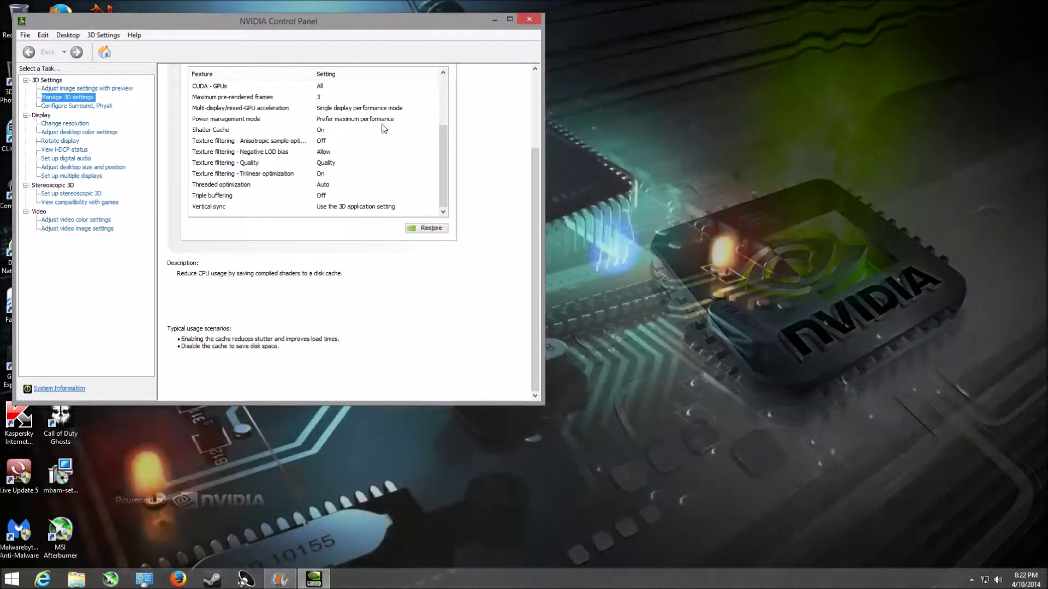
mouse_move(399, 121)
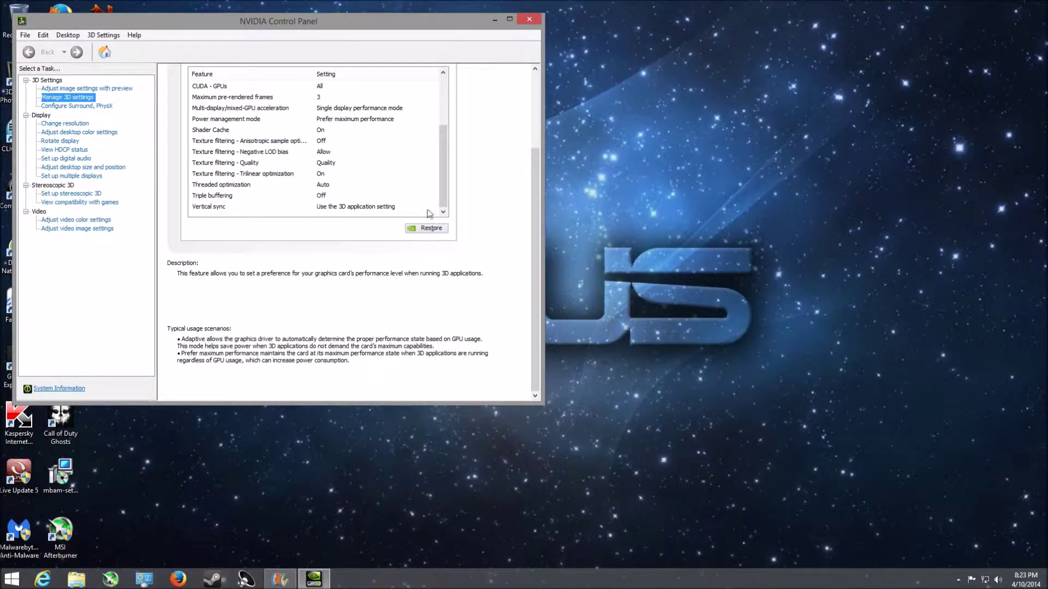
click(535, 23)
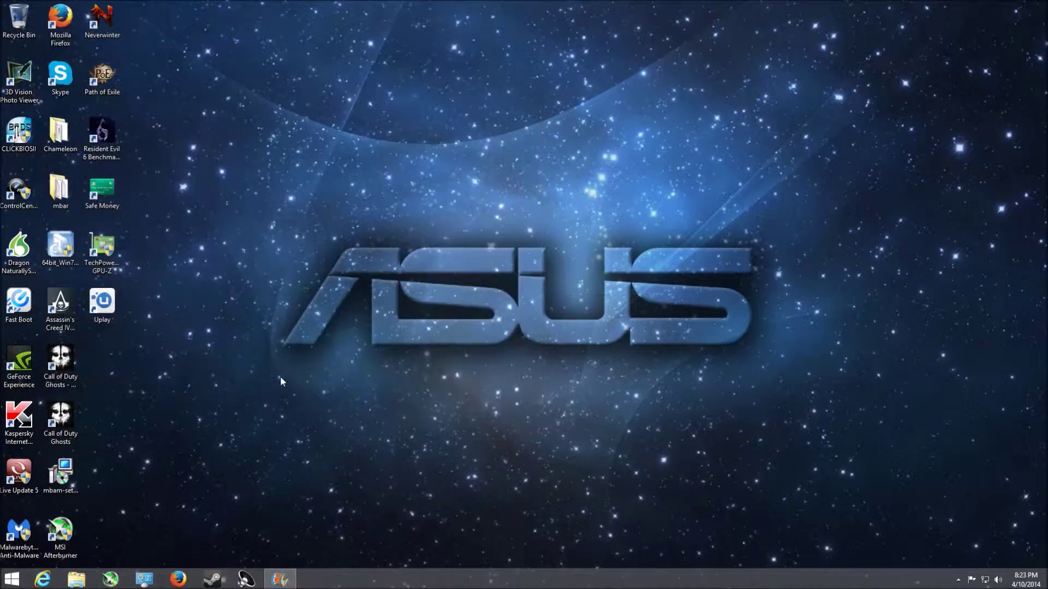
Open Task Manager and examine which programs are enabled or disabled at startup
right_click(16, 580)
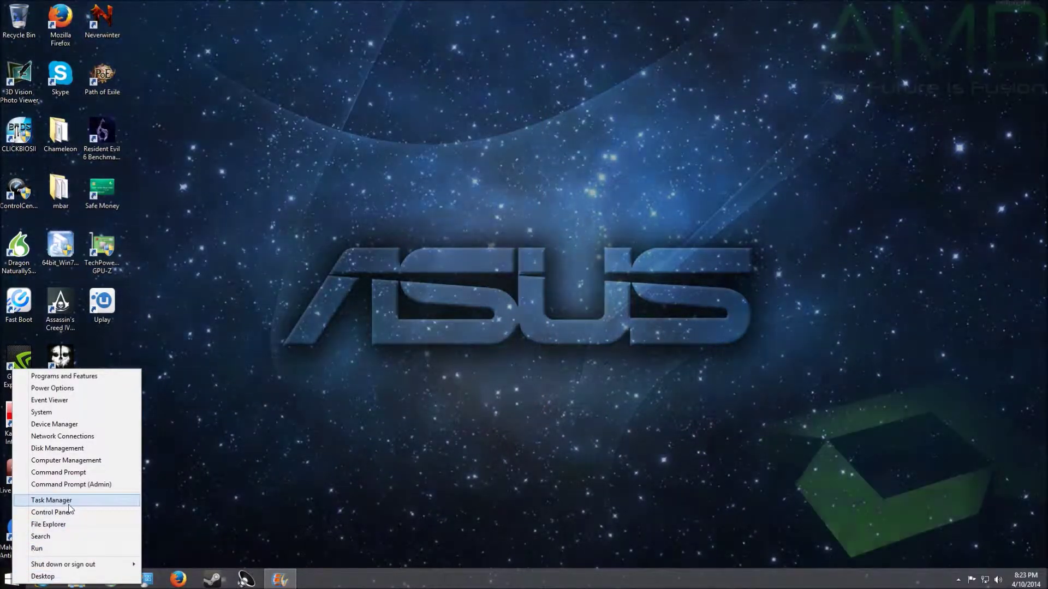
click(68, 501)
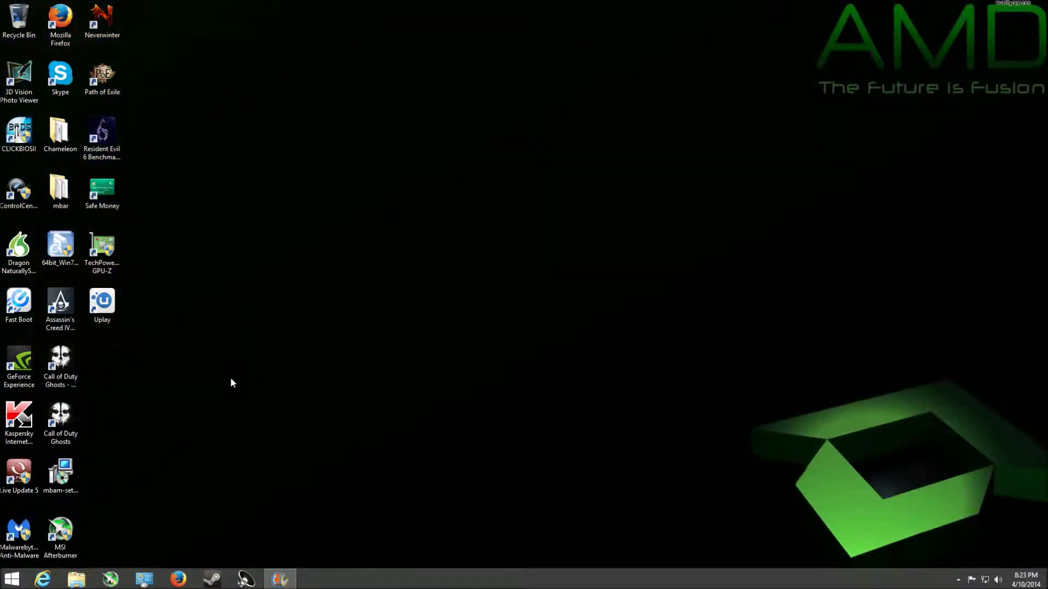
click(573, 310)
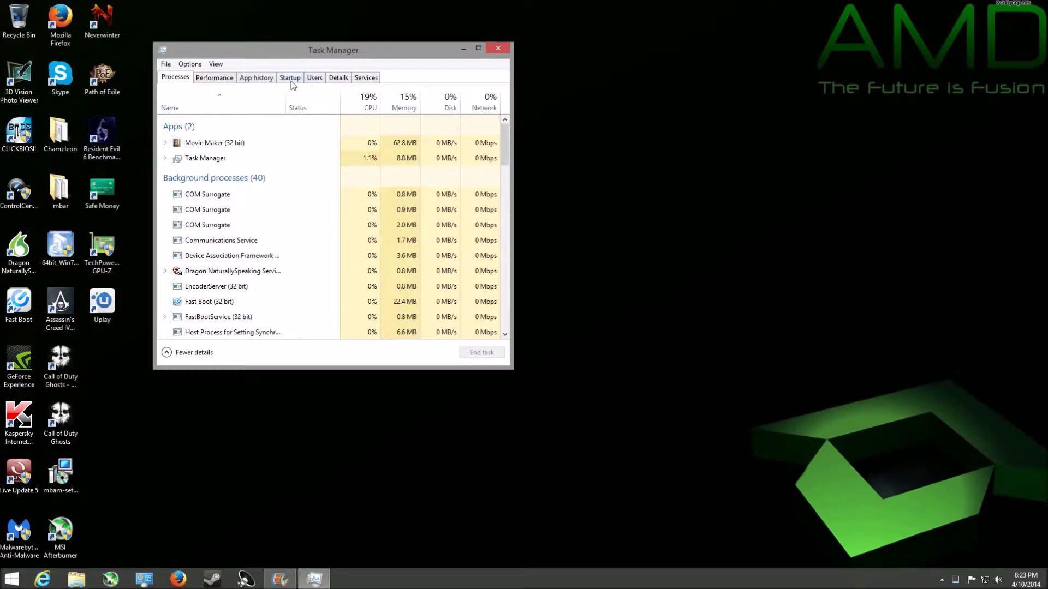
click(290, 80)
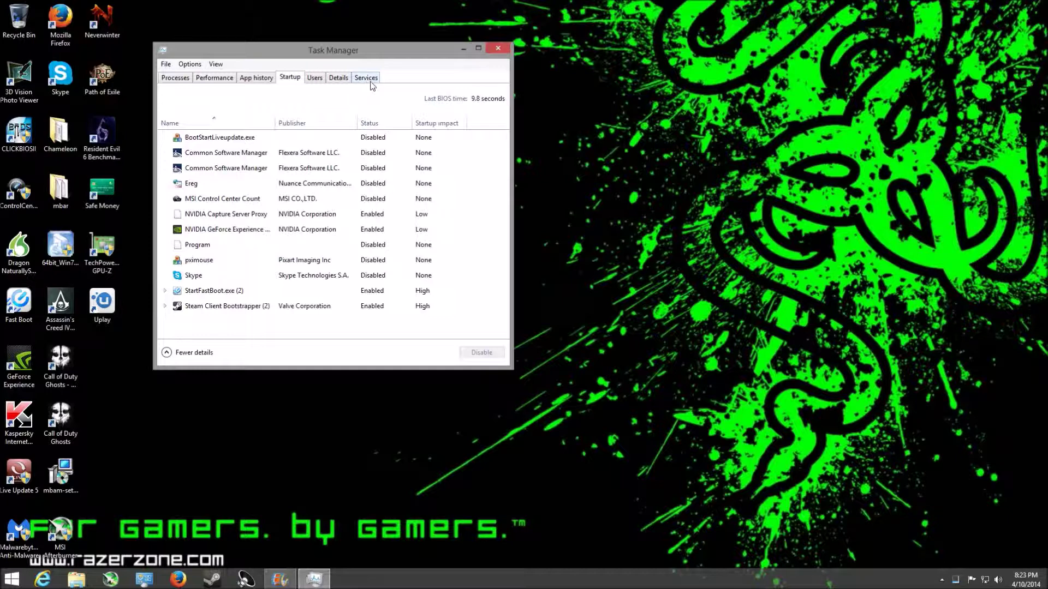
Examine the status and startup type of all Windows services in the Services console, and close it and Task Manager
click(366, 78)
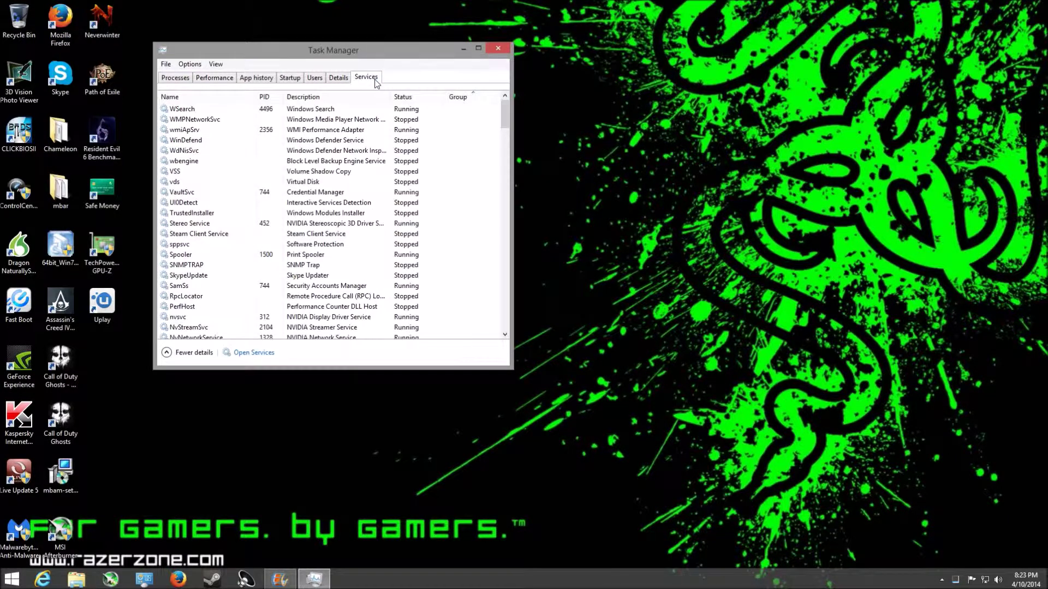
click(253, 352)
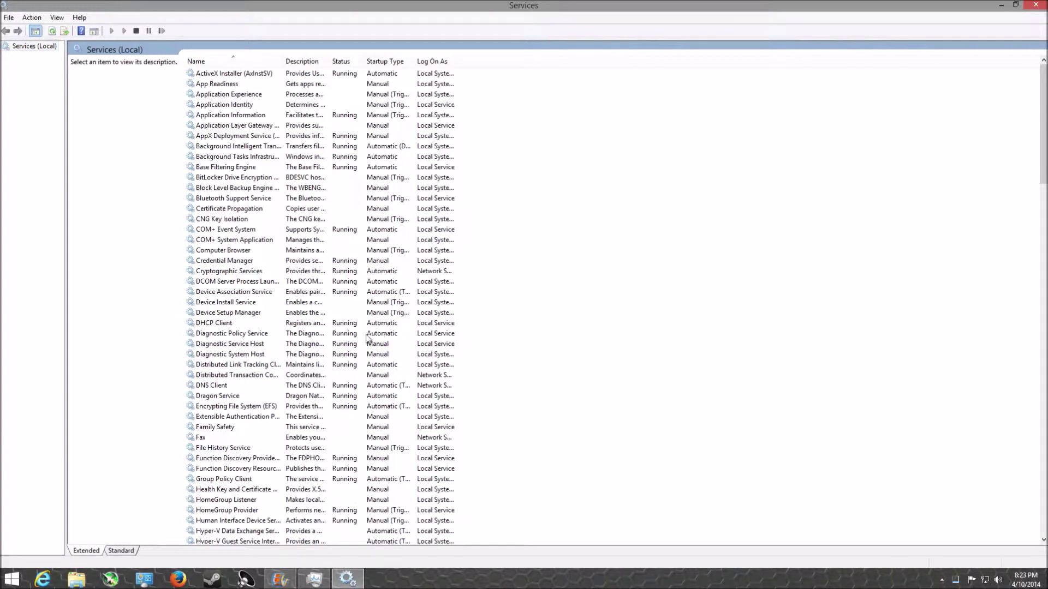
scroll(360, 344, down, 2)
scroll(360, 343, down, 9)
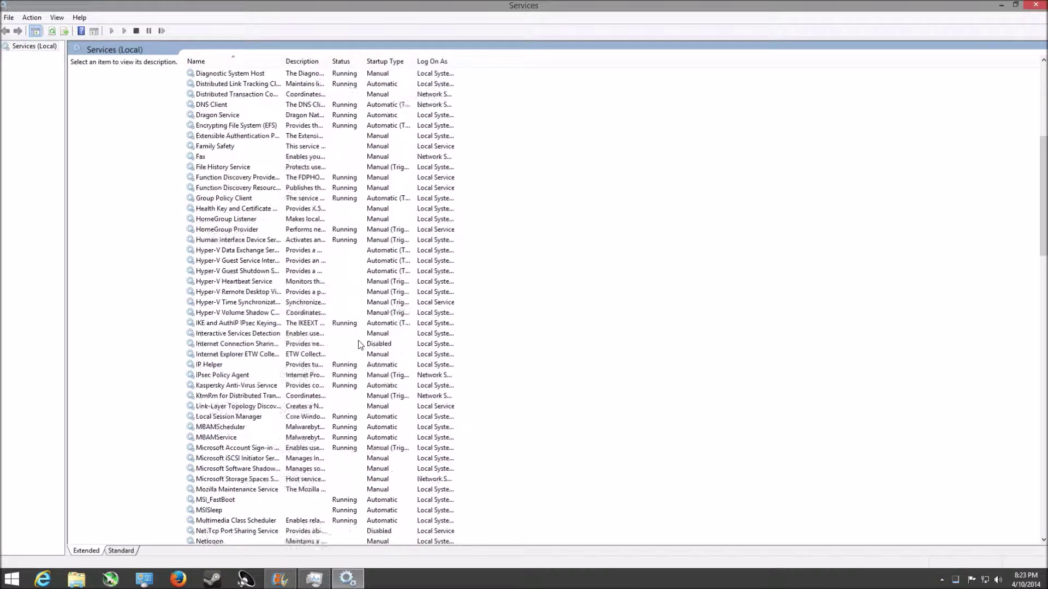
scroll(361, 344, down, 7)
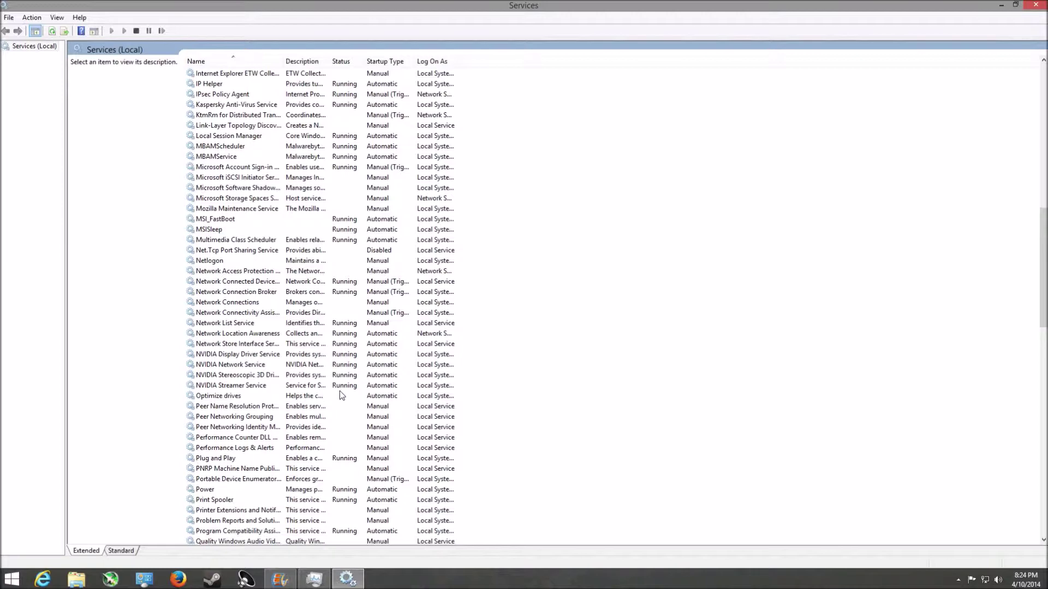
scroll(153, 379, down, 3)
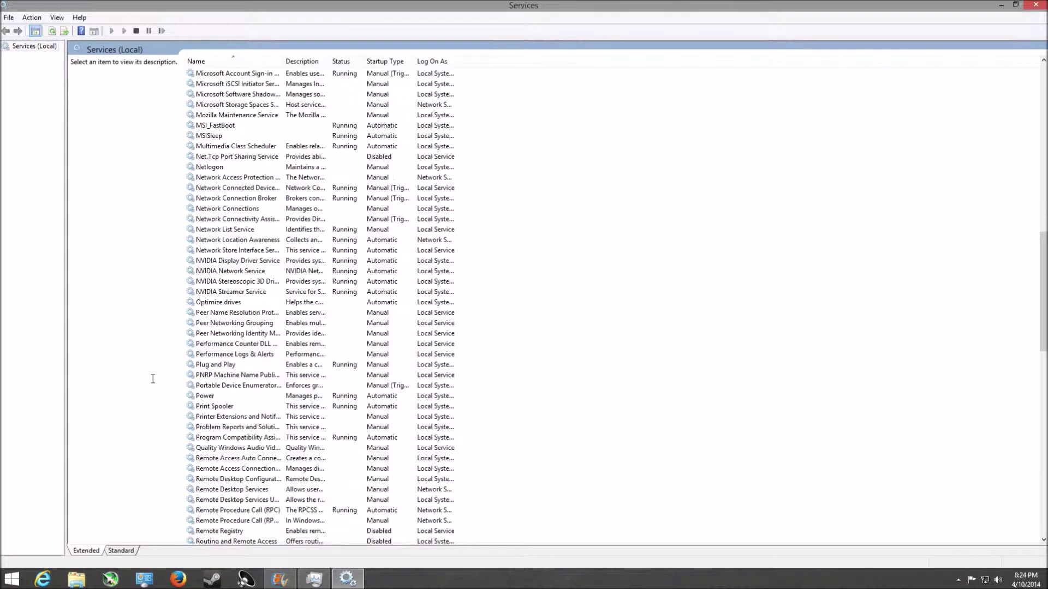
scroll(153, 379, down, 10)
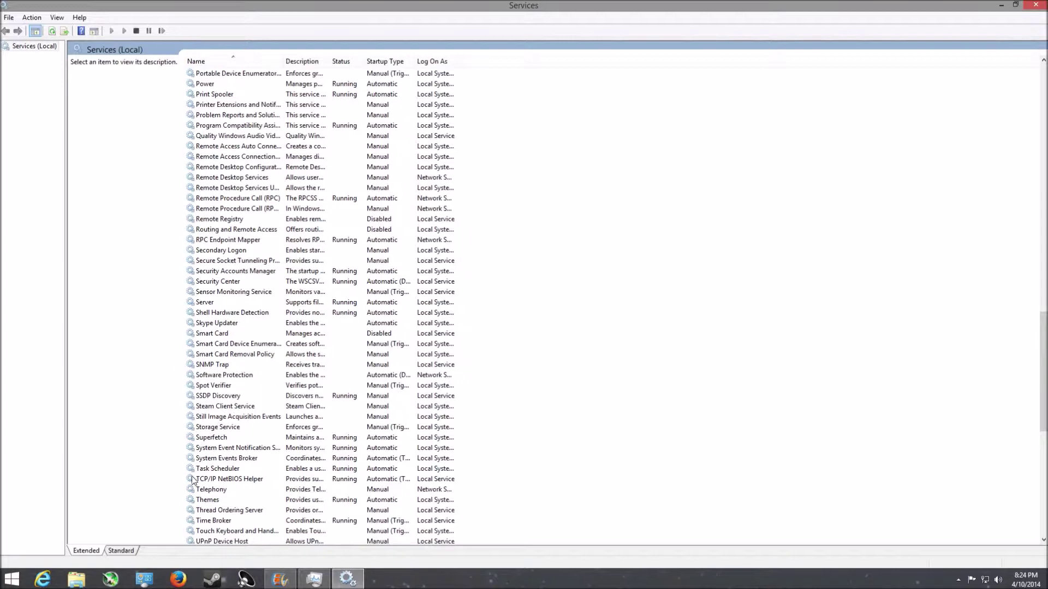
scroll(107, 433, down, 7)
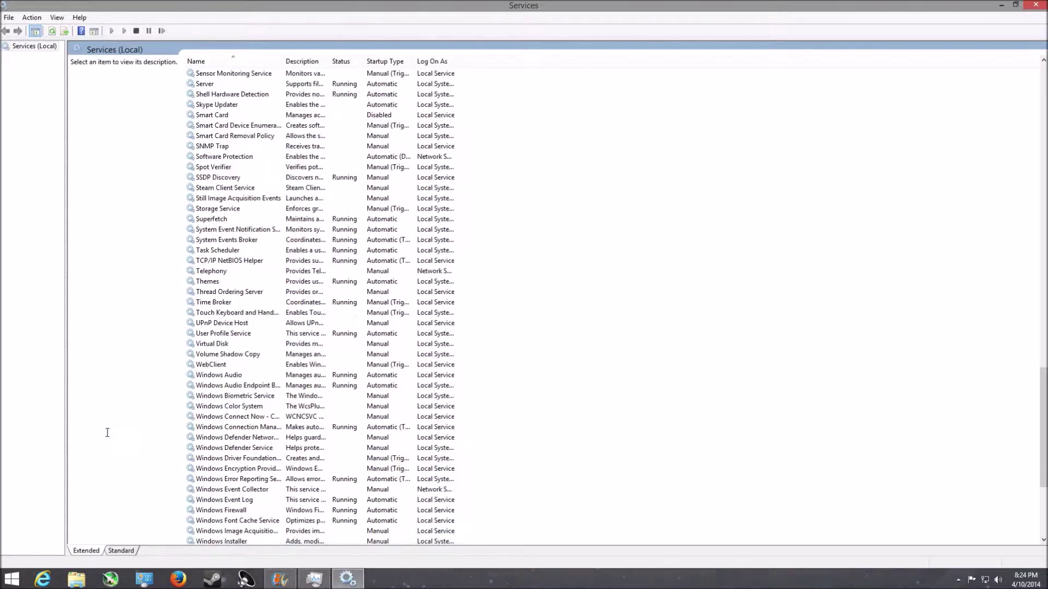
scroll(181, 404, down, 5)
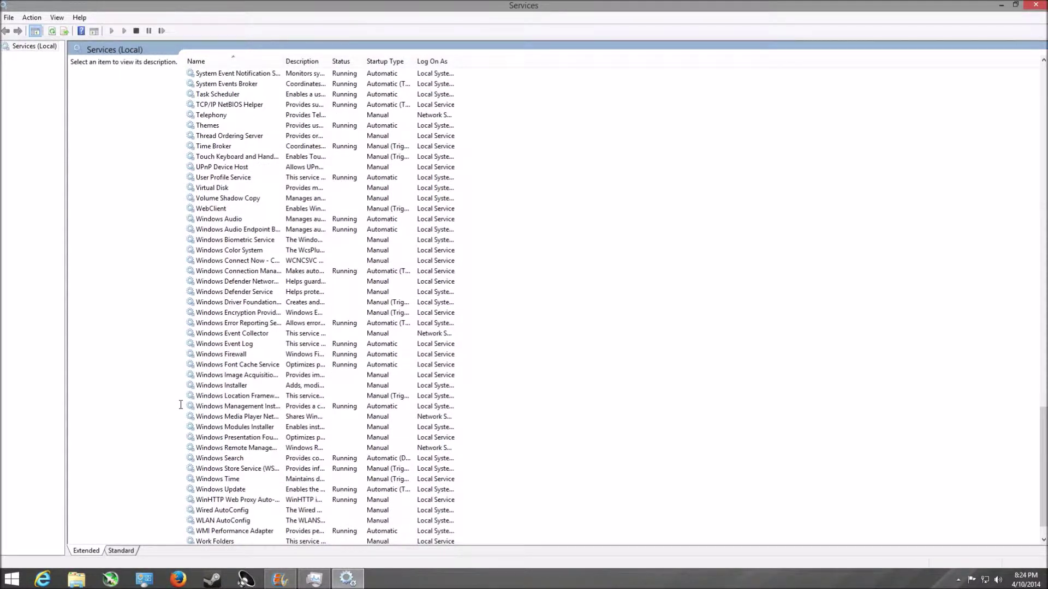
scroll(180, 404, down, 1)
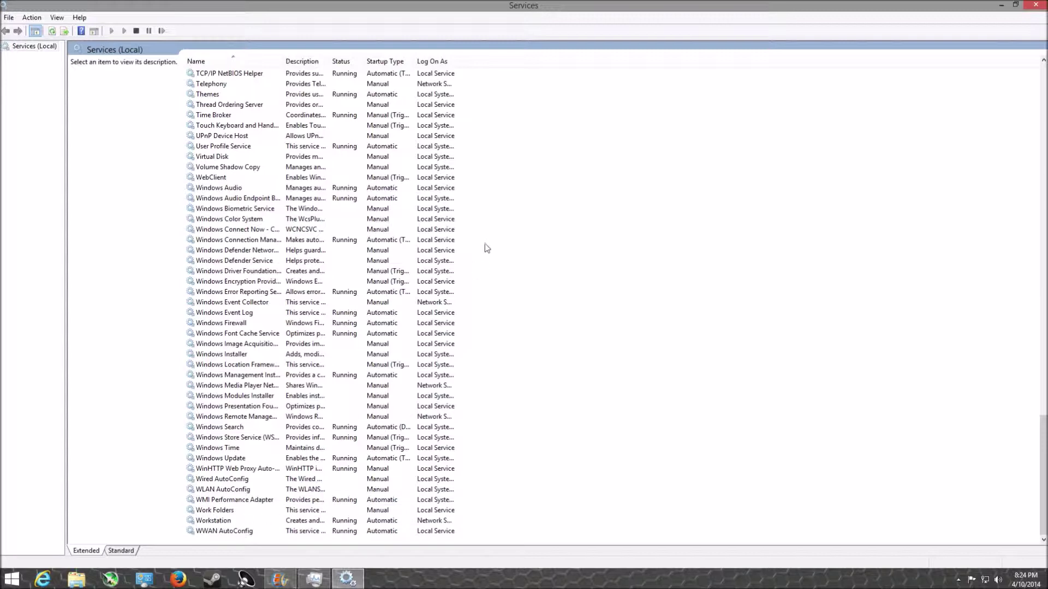
click(1031, 9)
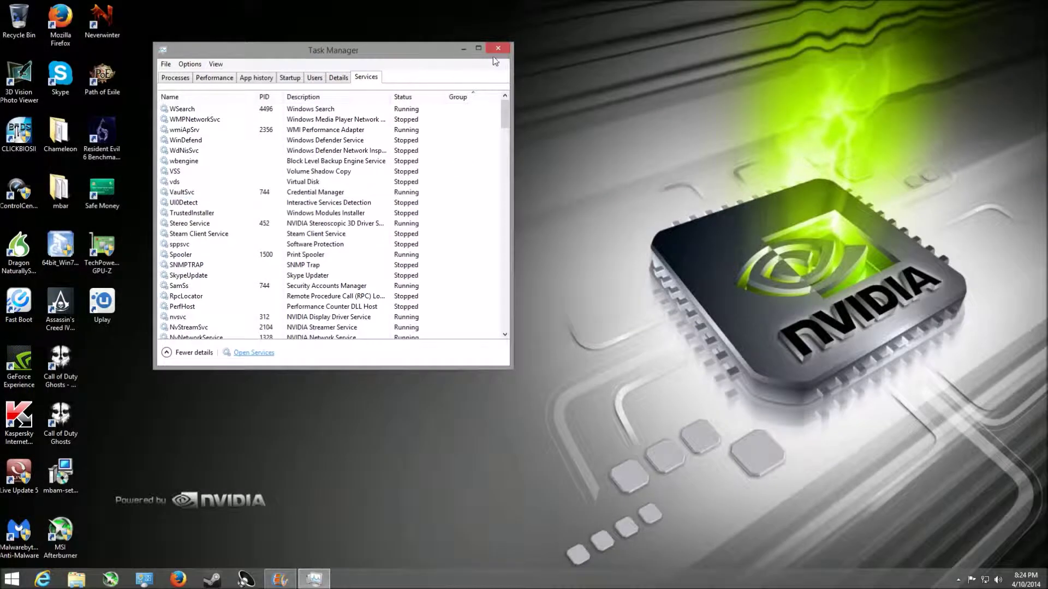
click(499, 49)
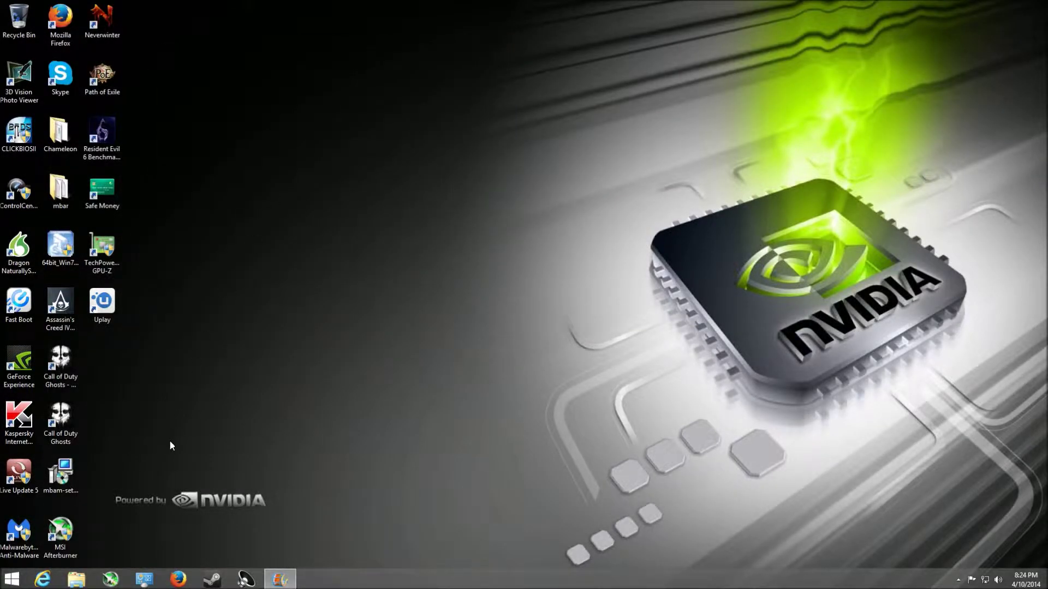
Open MSI Afterburner and make sure Unlock voltage control is enabled in its general properties
click(111, 579)
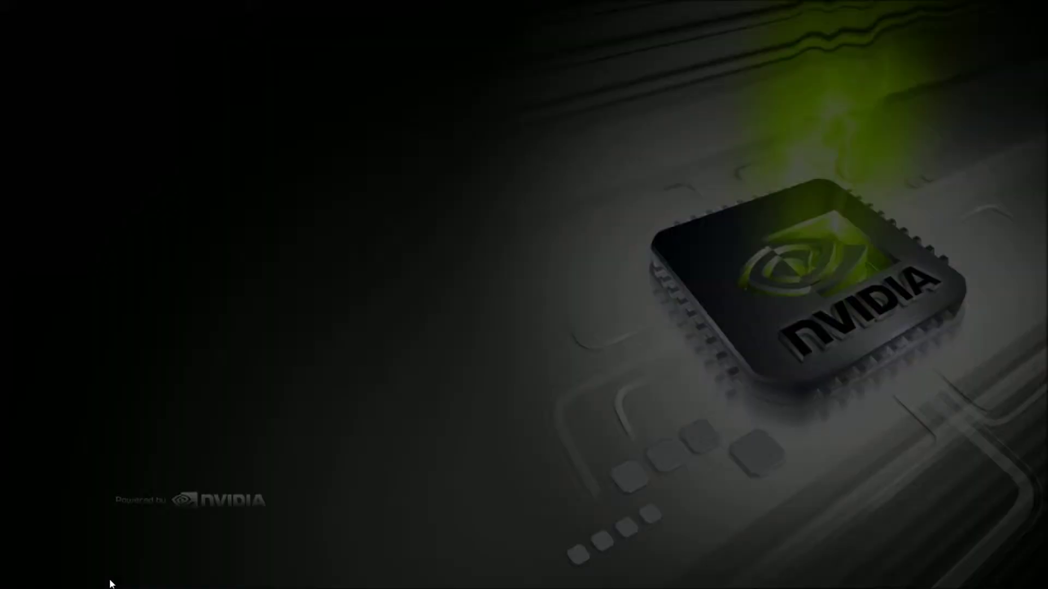
click(572, 311)
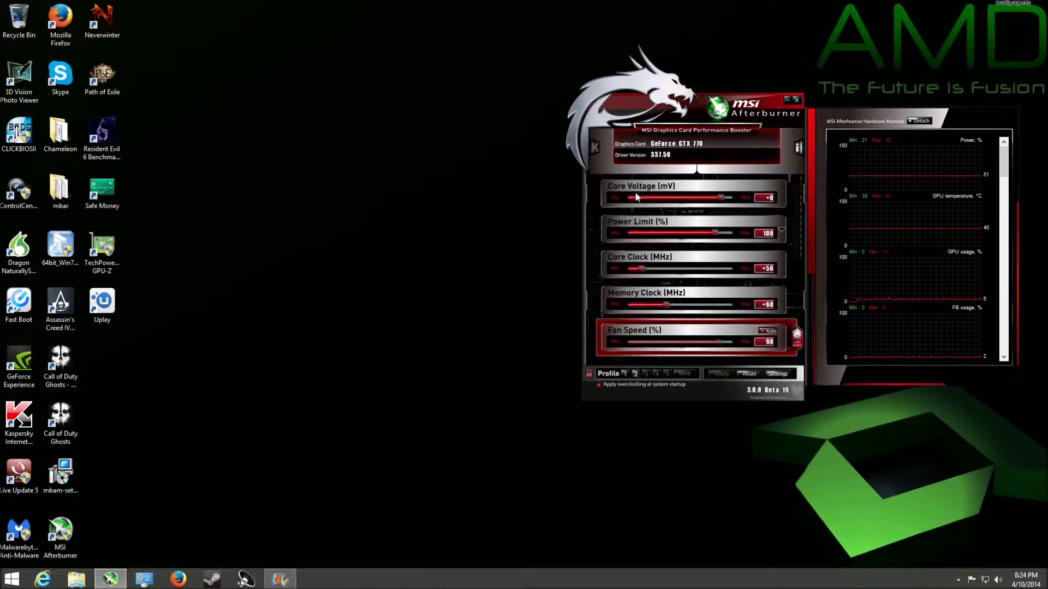
click(777, 375)
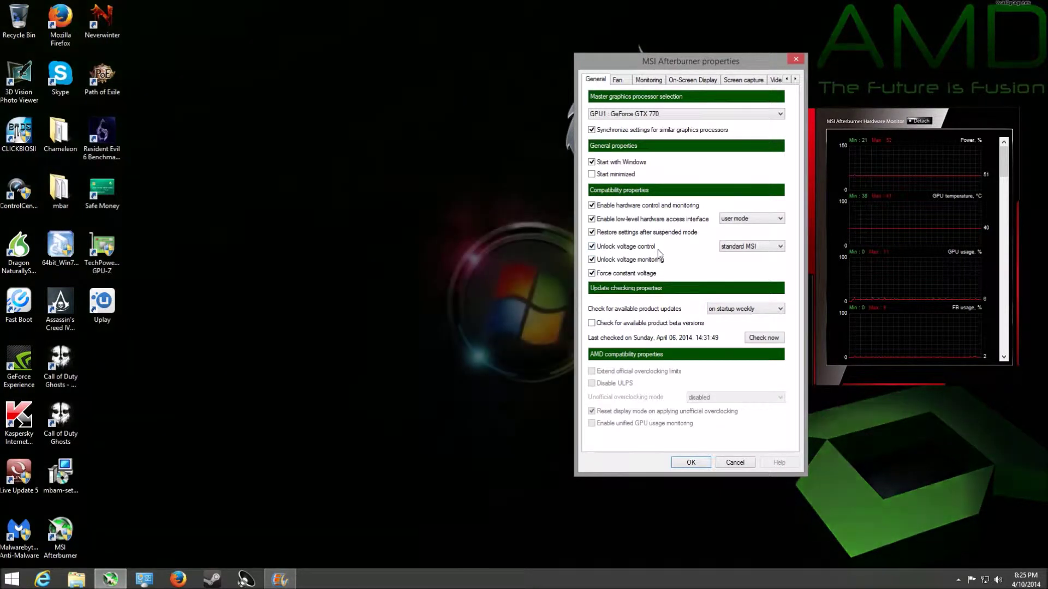
click(592, 246)
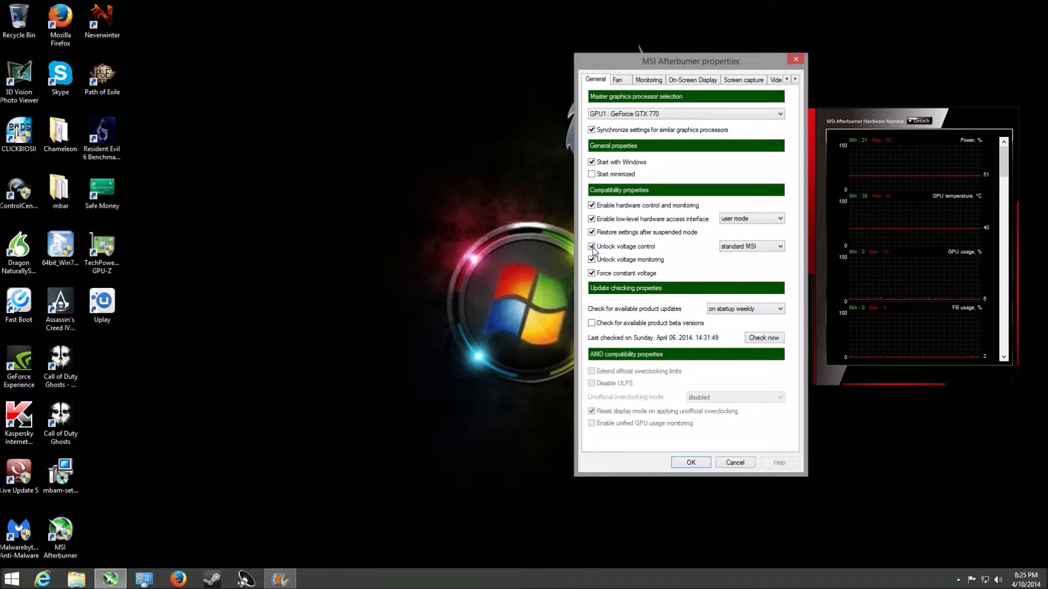
click(690, 462)
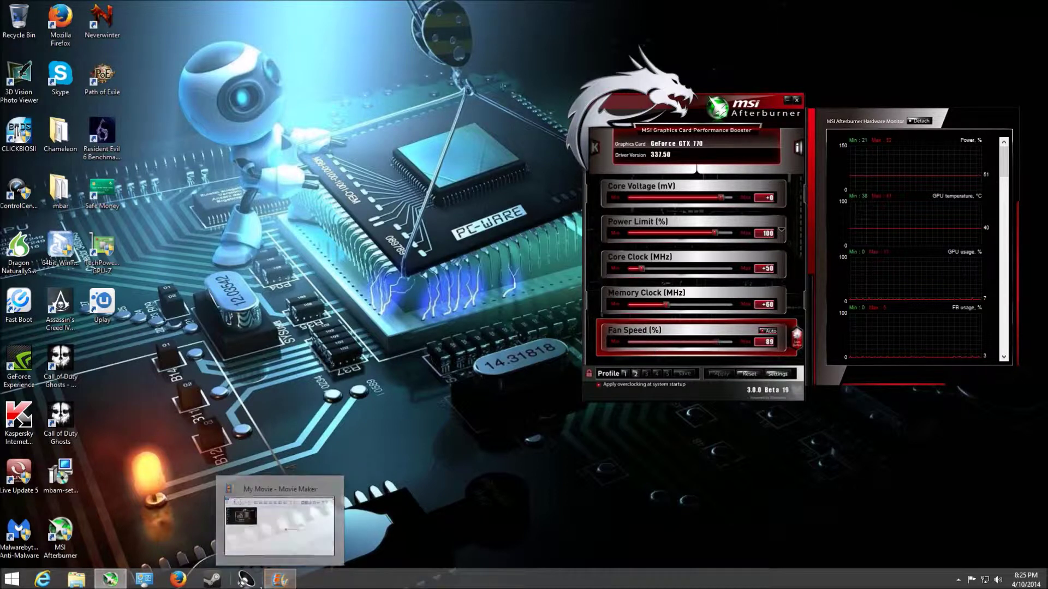
Switch to Steam, review its Interface settings, make sure the Steam Overlay is disabled for games, and close the settings
click(212, 582)
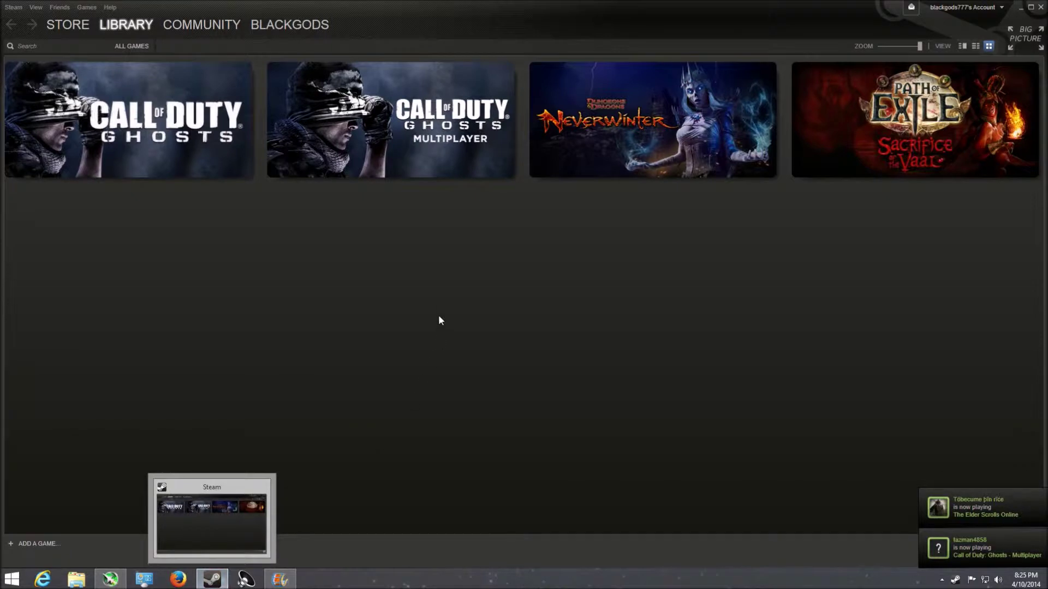
click(14, 7)
click(34, 86)
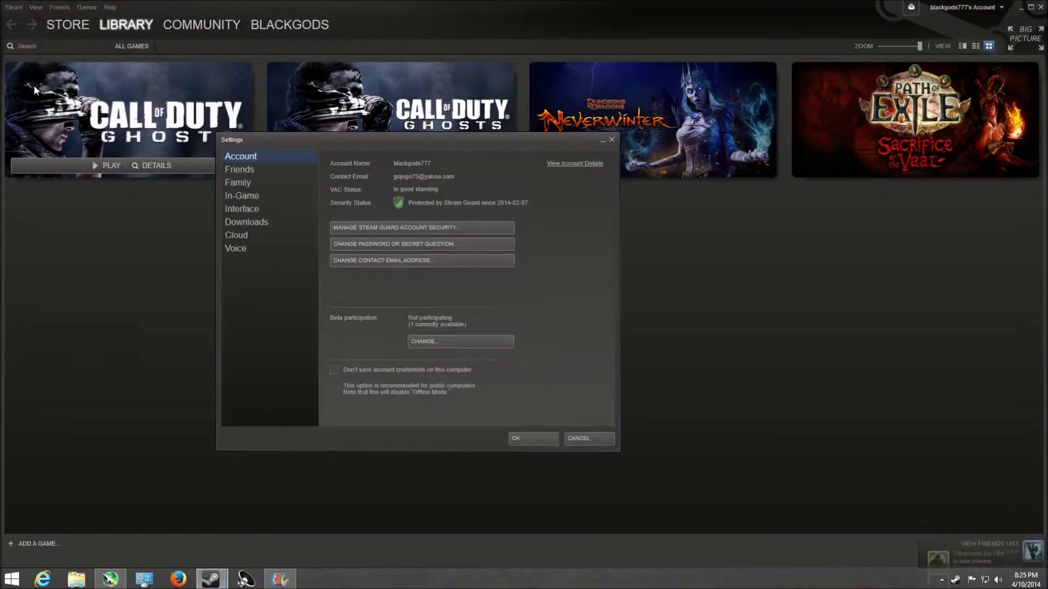
click(244, 209)
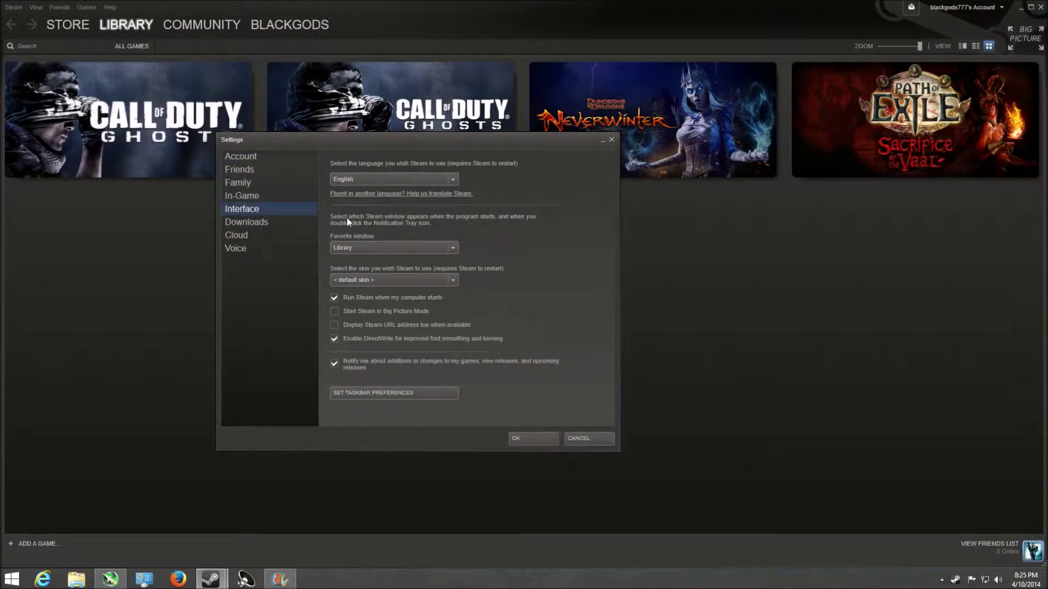
click(242, 197)
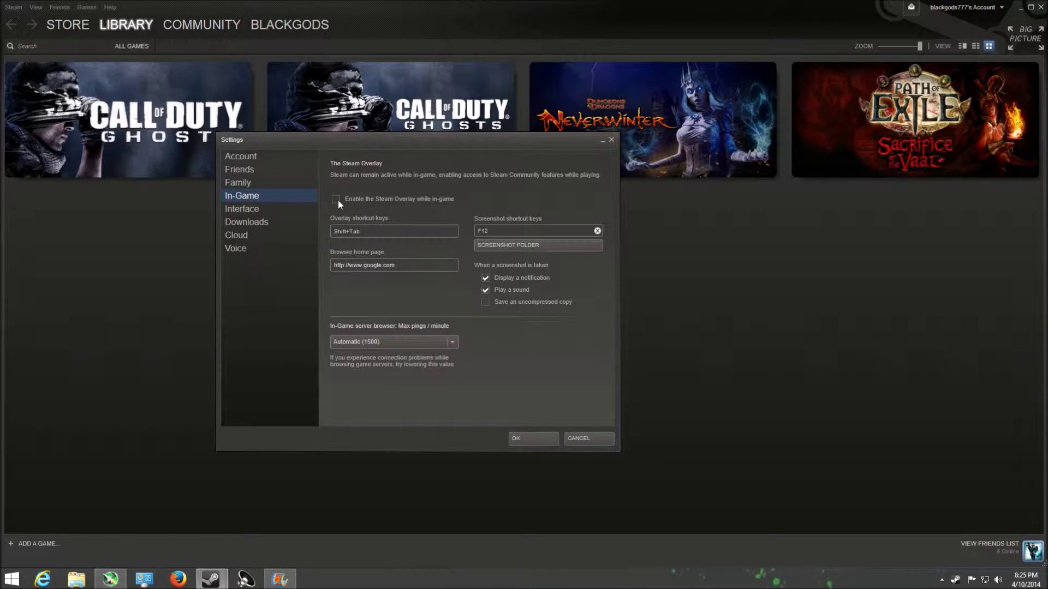
click(532, 443)
Launch Call of Duty: Ghosts Multiplayer from the Steam library and enter Online Play
mouse_move(375, 167)
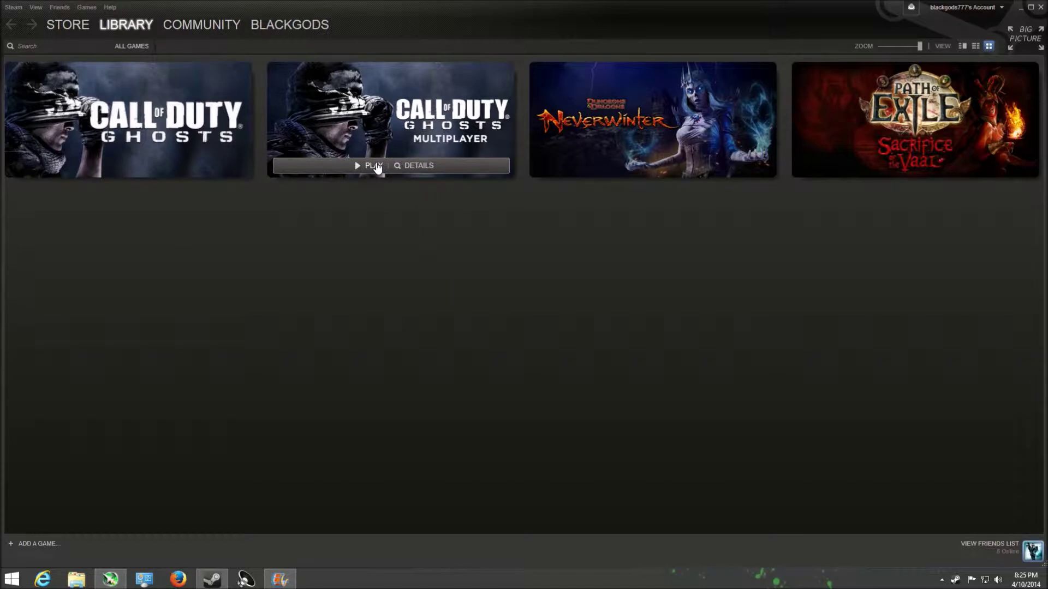
click(375, 166)
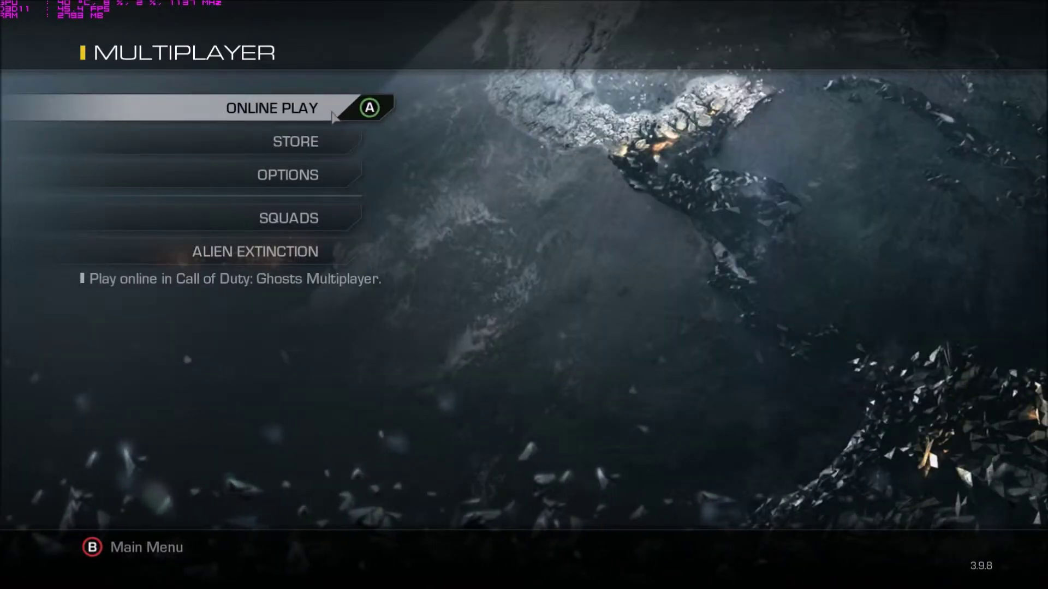
click(331, 113)
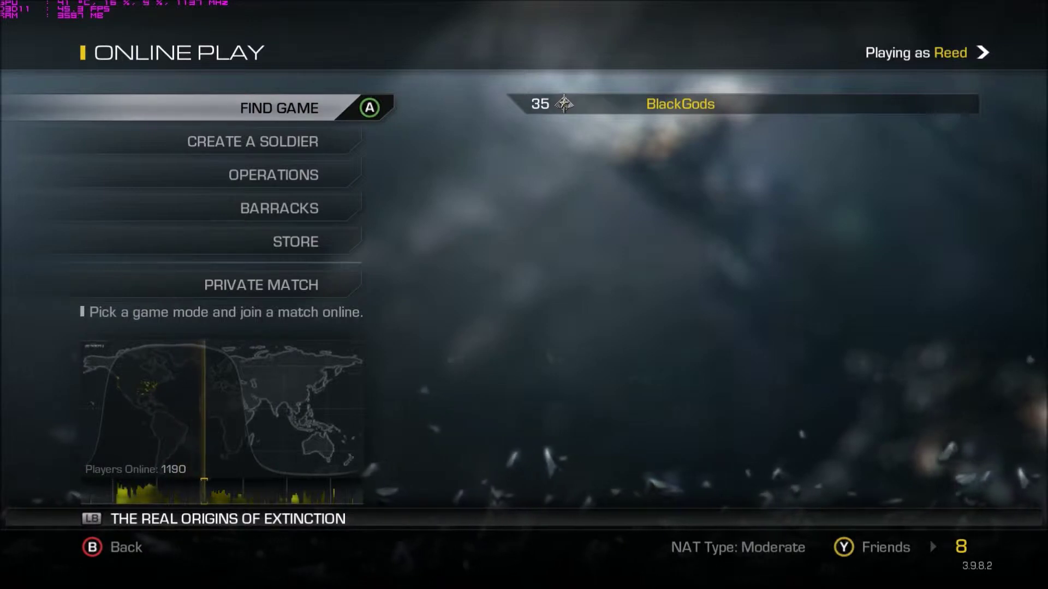
key(Down)
key(Down)
key(Down)
key(Down)
key(Up)
key(Up)
Leave Online Play and open the Advanced Video settings in the game's options
key(Escape)
key(Down)
key(Return)
key(Down)
key(Up)
key(Return)
key(Down)
key(Down)
key(Down)
key(Return)
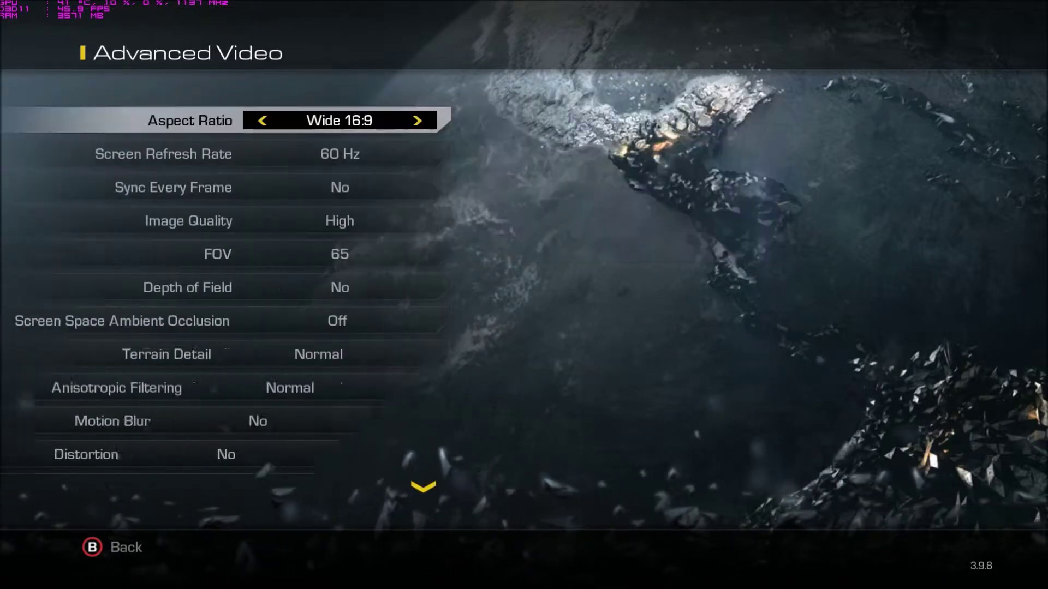
Examine the advanced video settings from Aspect Ratio down to Distortion, including frame sync, image quality, depth of field and terrain detail
key(Down)
key(Down)
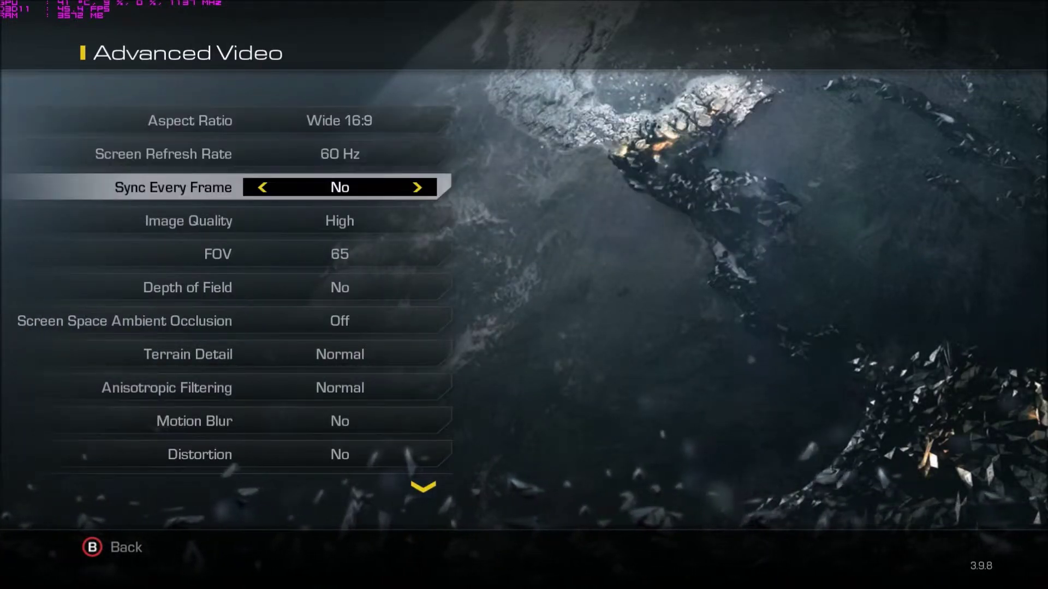
key(Down)
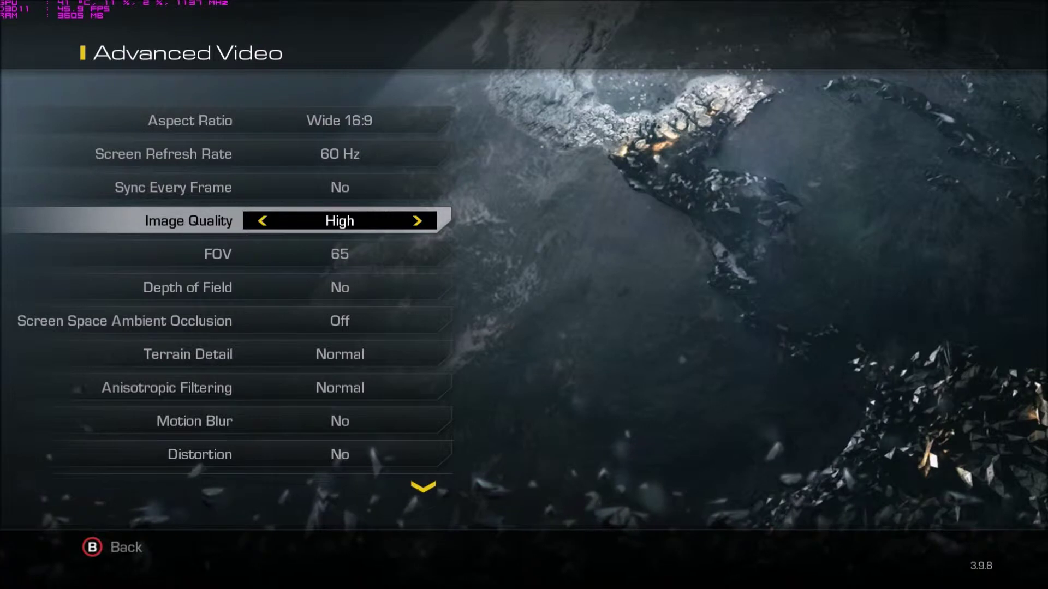
key(Down)
key(Down)
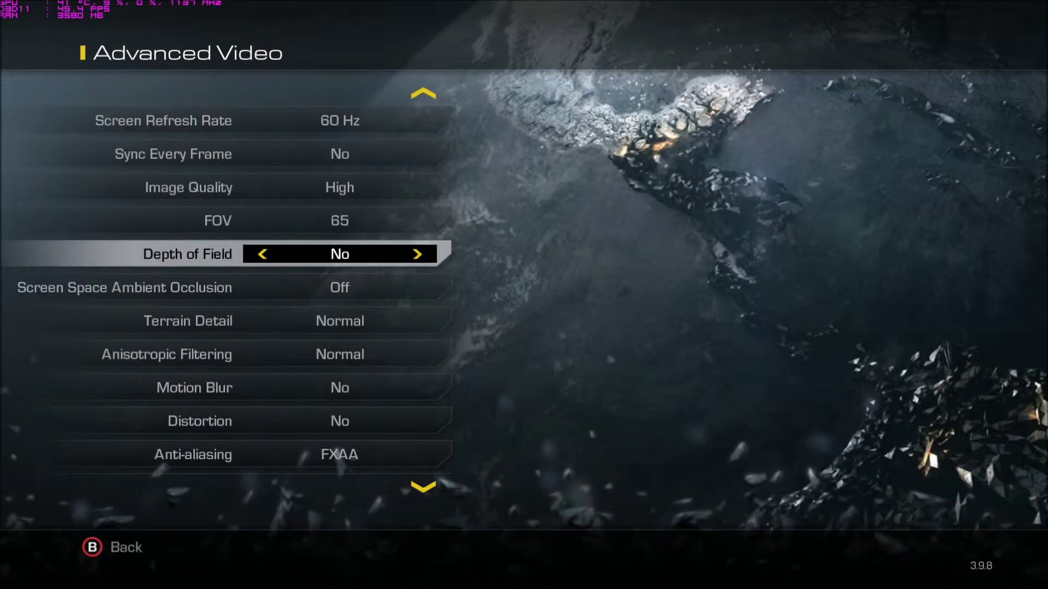
key(Down)
key(Down)
key(Down)
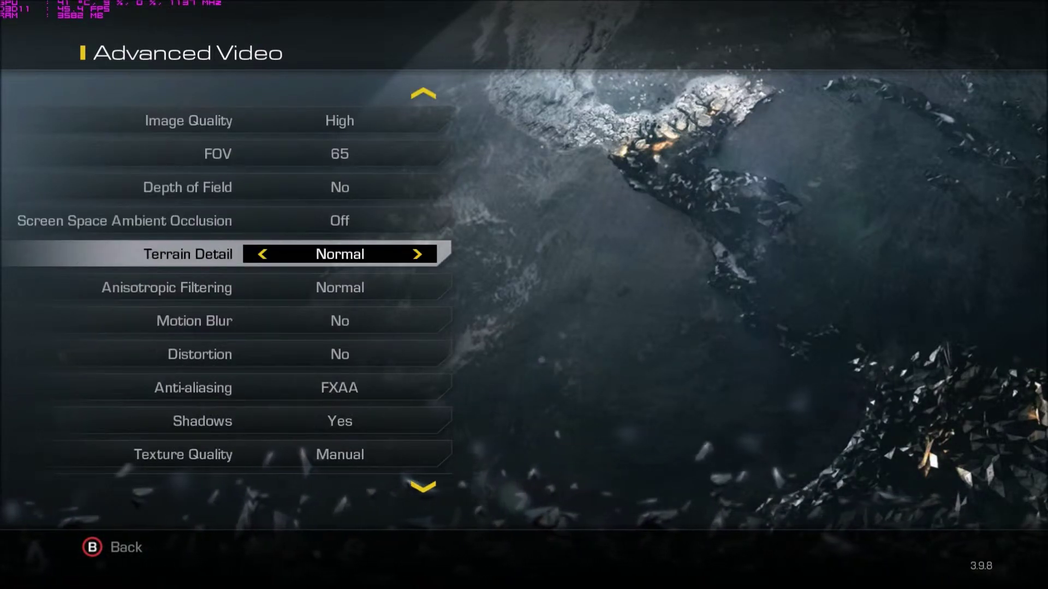
key(Down)
key(Down)
key(Down)
key(Down)
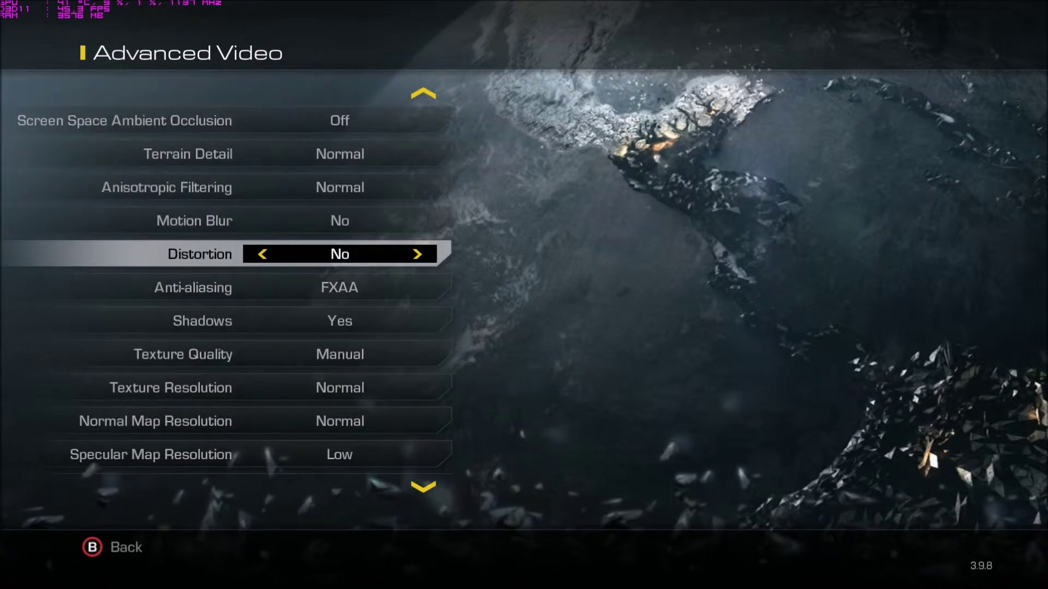